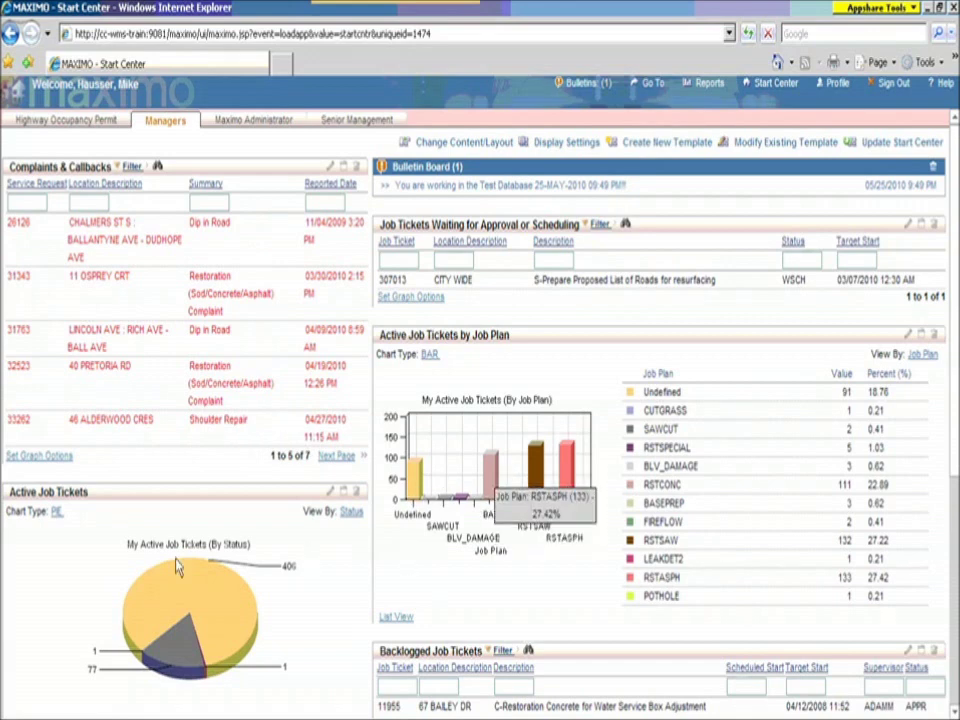
Step: Open the Service Requests application from Favorite Applications
{"action": "mouse_move", "coordinate": [245, 632]}
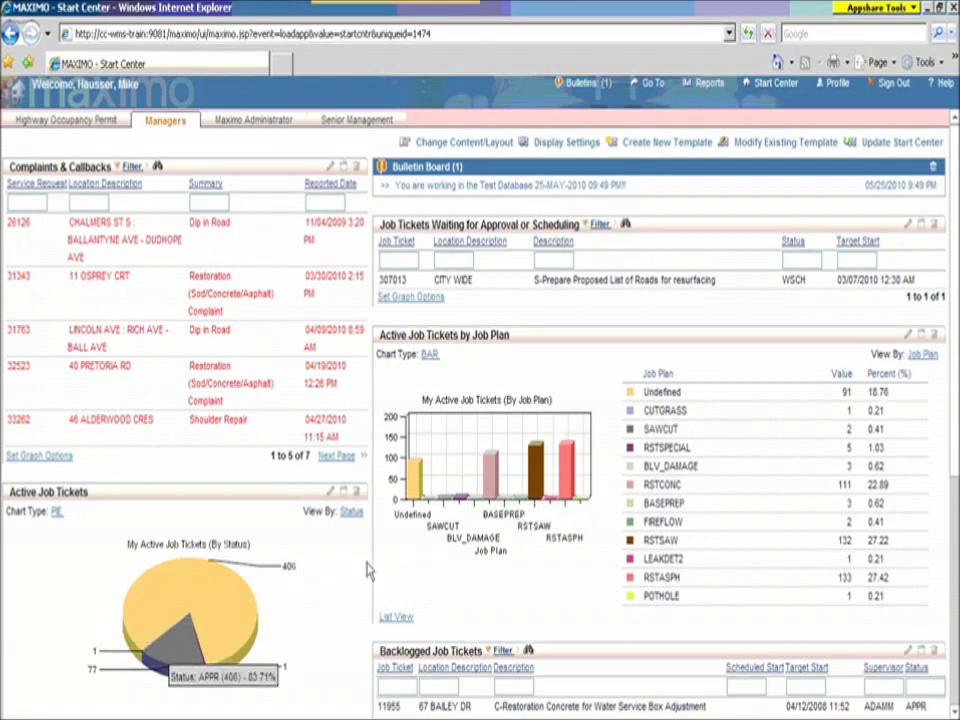
{"action": "scroll", "coordinate": [226, 428], "scroll_direction": "down", "scroll_amount": 3}
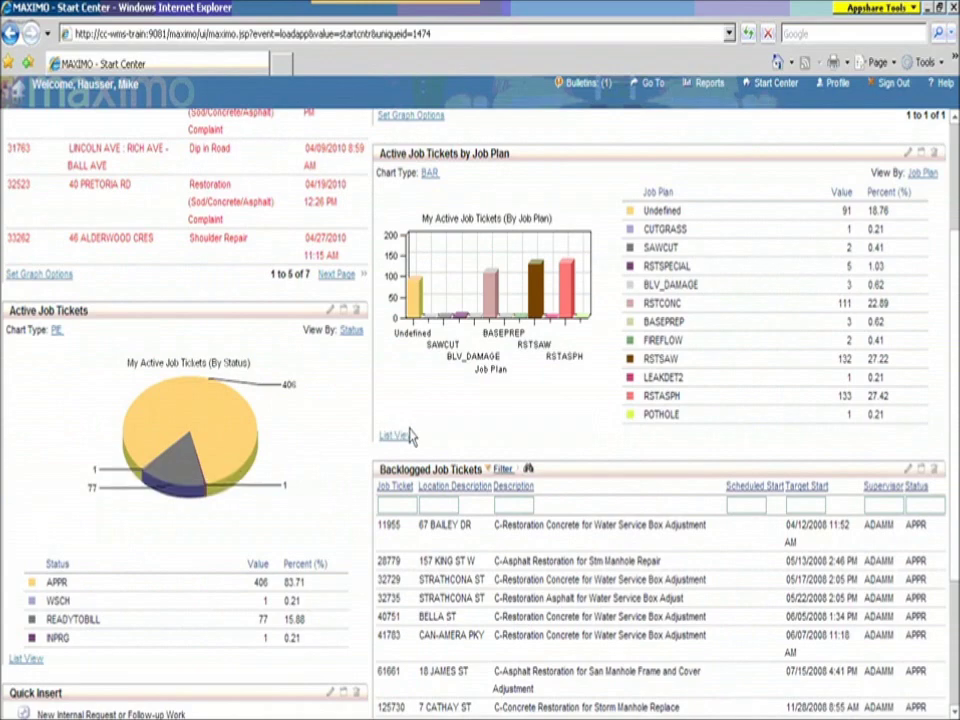
{"action": "scroll", "coordinate": [410, 433], "scroll_direction": "up", "scroll_amount": 3}
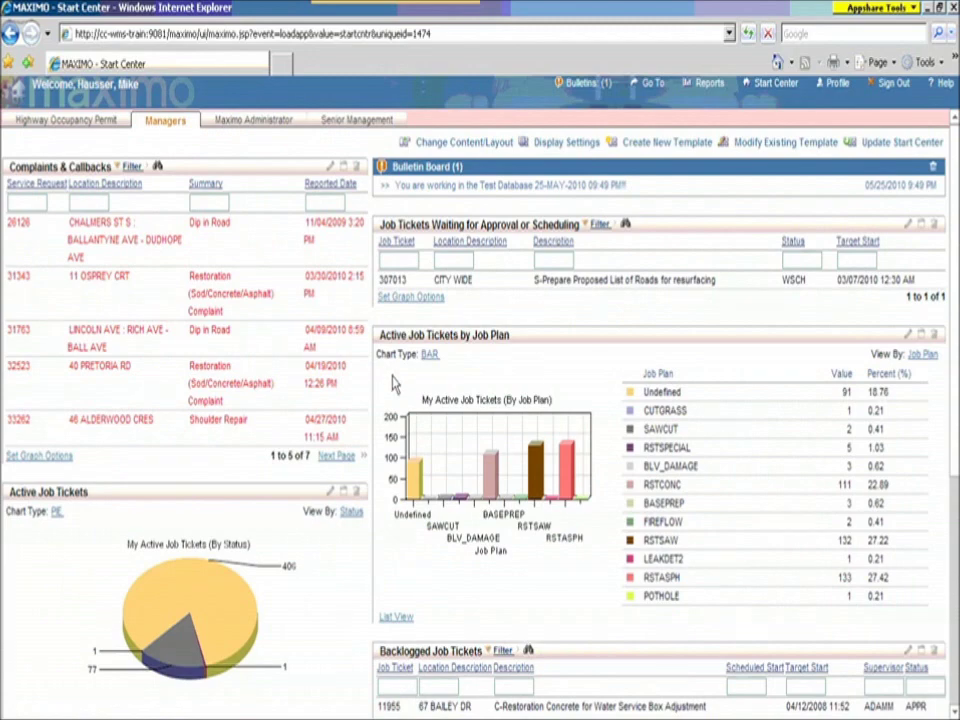
{"action": "scroll", "coordinate": [150, 560], "scroll_direction": "down", "scroll_amount": 7}
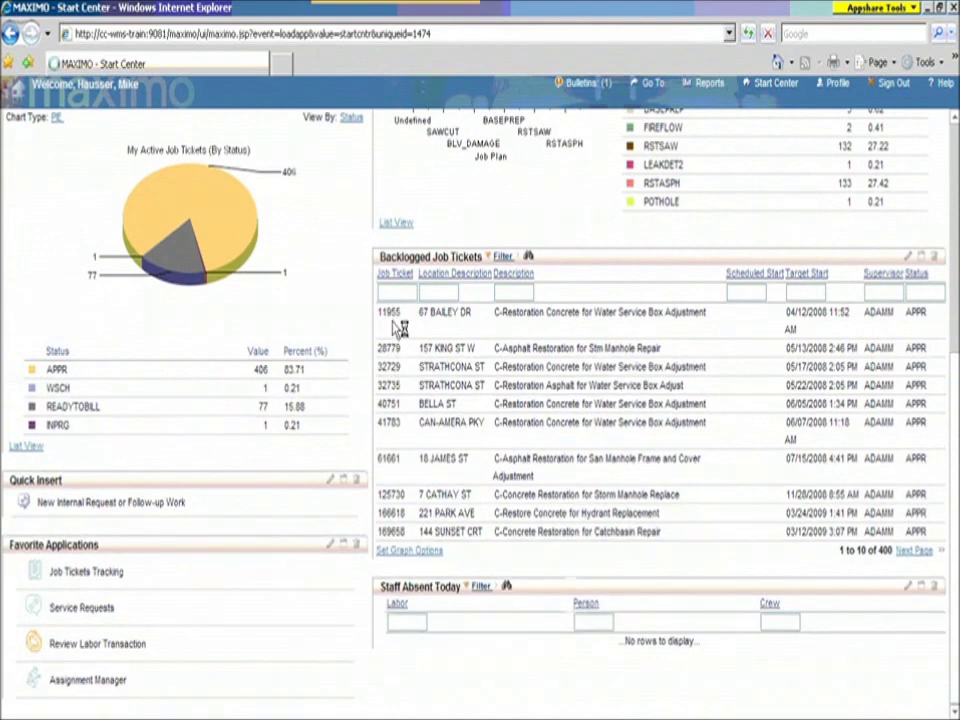
{"action": "left_click", "coordinate": [395, 320]}
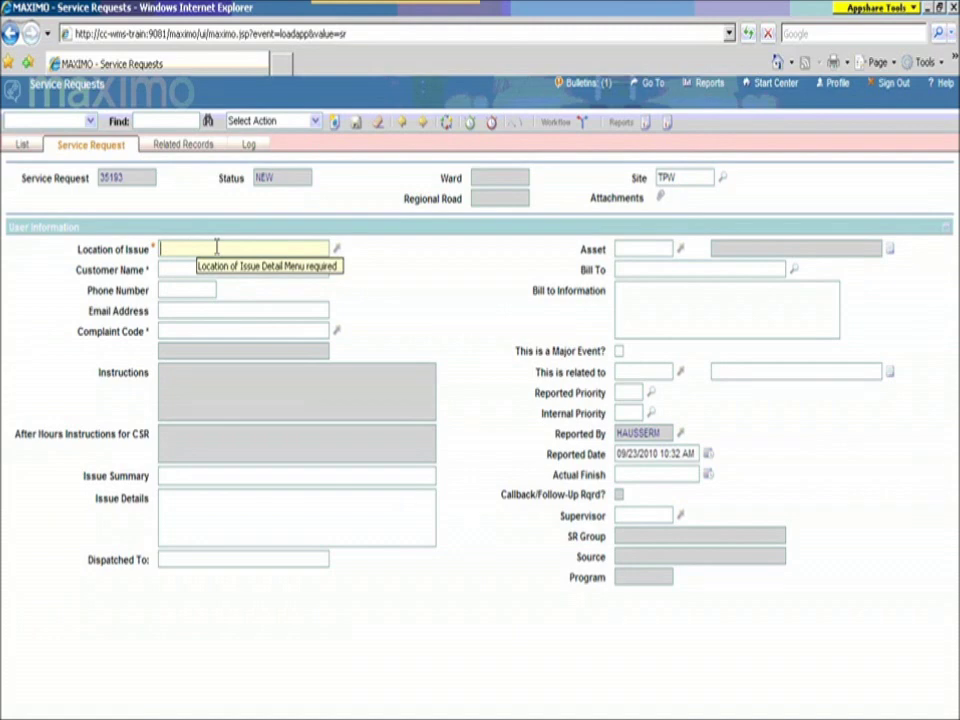
{"action": "type", "text": "115"}
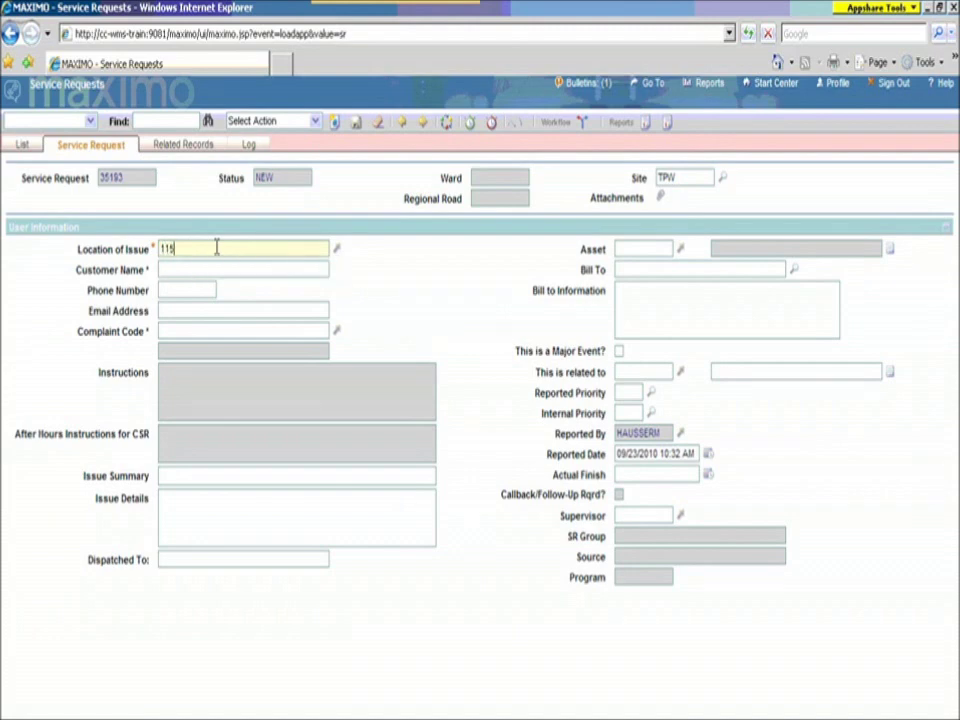
{"action": "type", "text": " south"}
{"action": "key", "text": "Tab"}
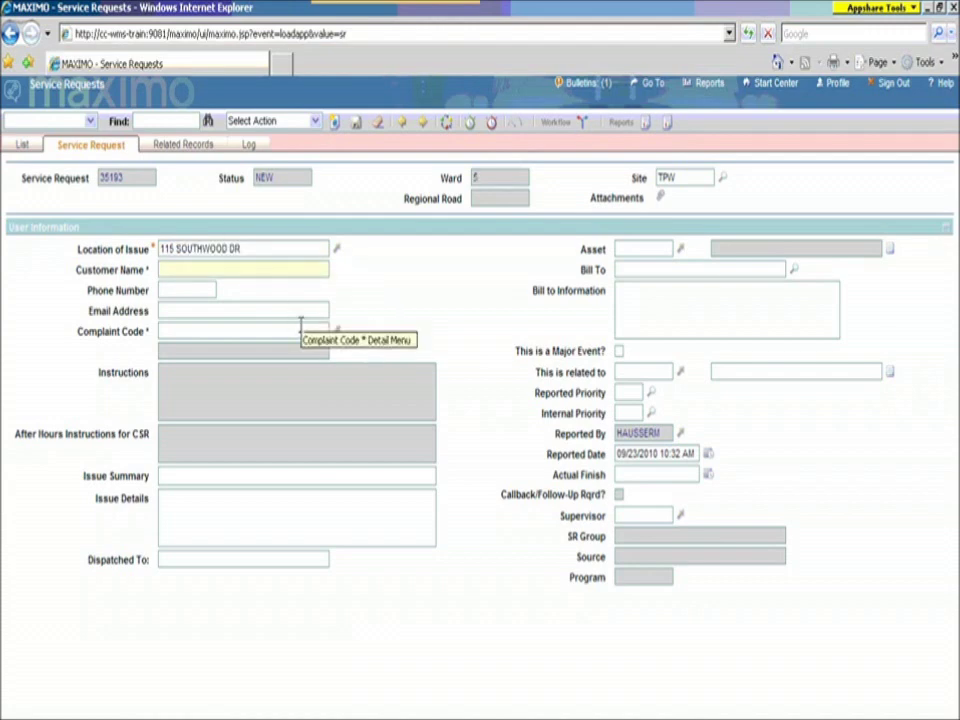
{"action": "type", "text": "Mr Smith"}
{"action": "key", "text": "Tab"}
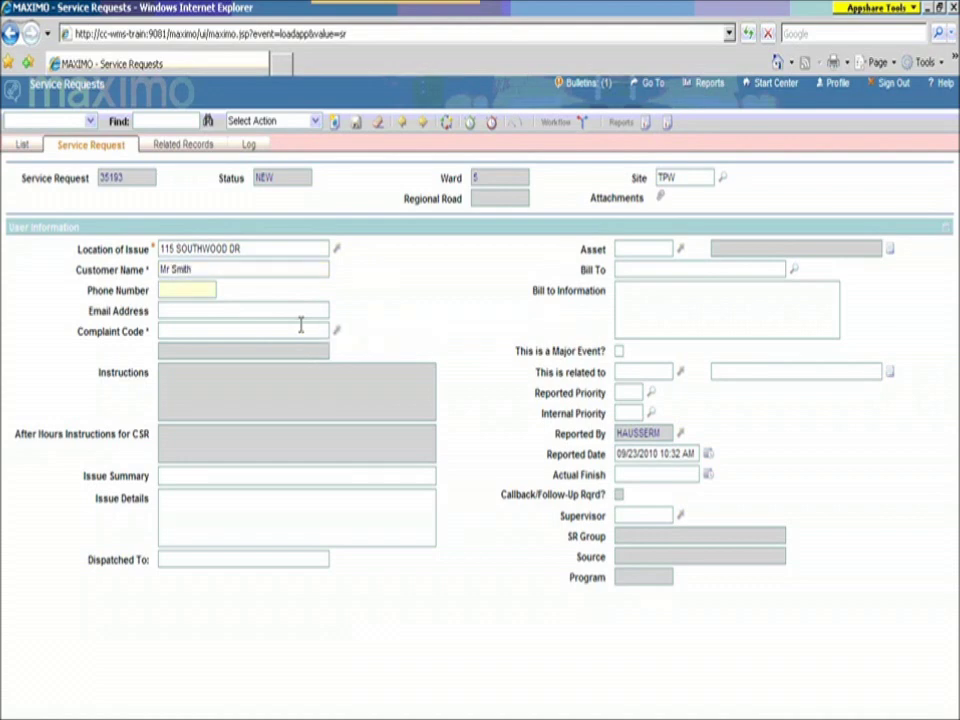
{"action": "key", "text": "Tab"}
{"action": "left_click", "coordinate": [336, 330]}
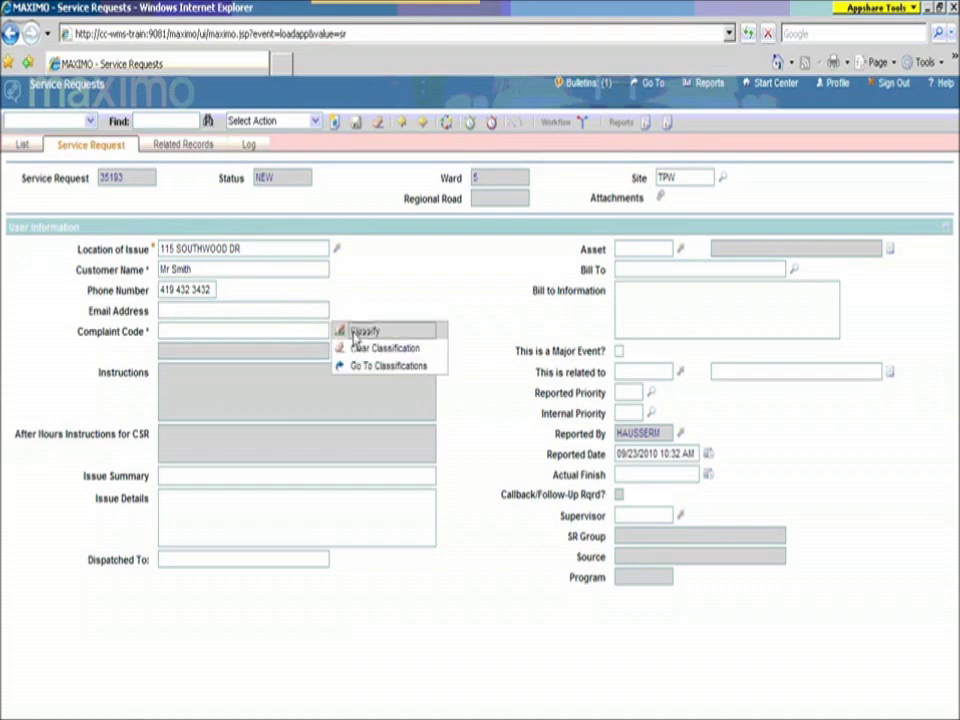
Step: Classify the request as PUBLIC \ SIDEWALKISSUES \ SIDEWALKCONDCOM, Sidewalk Condition Public Complaint
{"action": "left_click", "coordinate": [355, 331]}
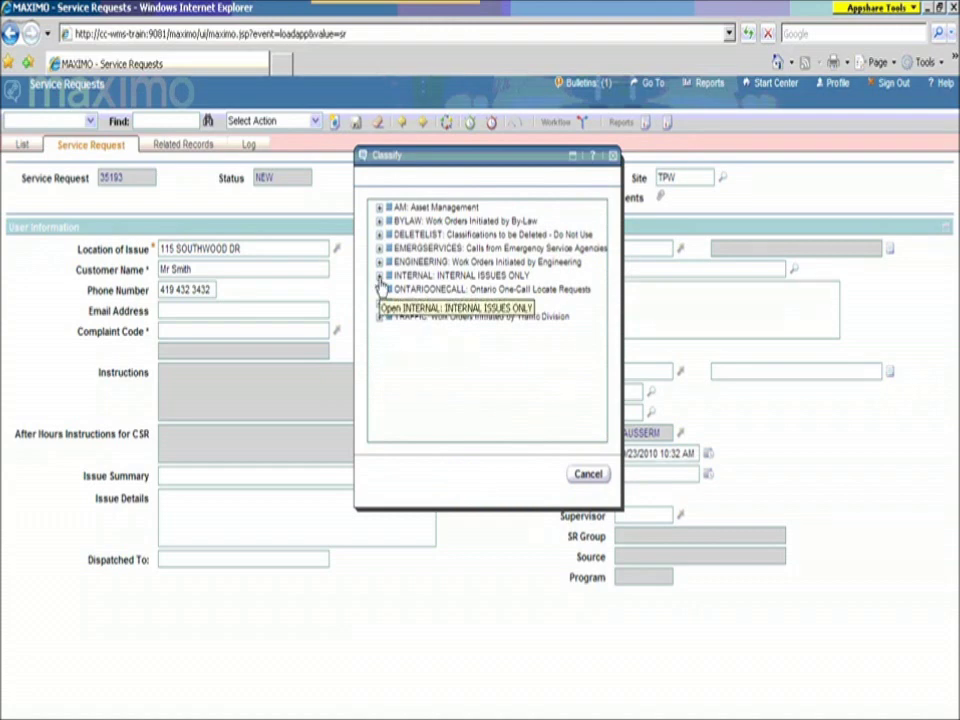
{"action": "left_click", "coordinate": [380, 278]}
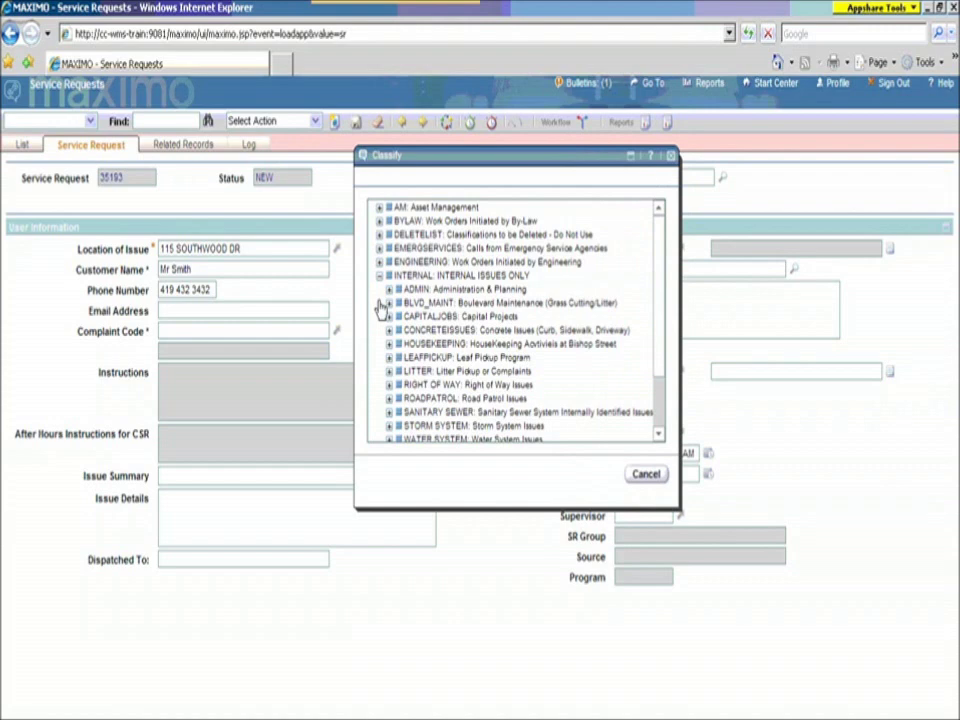
{"action": "left_click", "coordinate": [380, 305]}
{"action": "scroll", "coordinate": [490, 330], "scroll_direction": "down", "scroll_amount": 1}
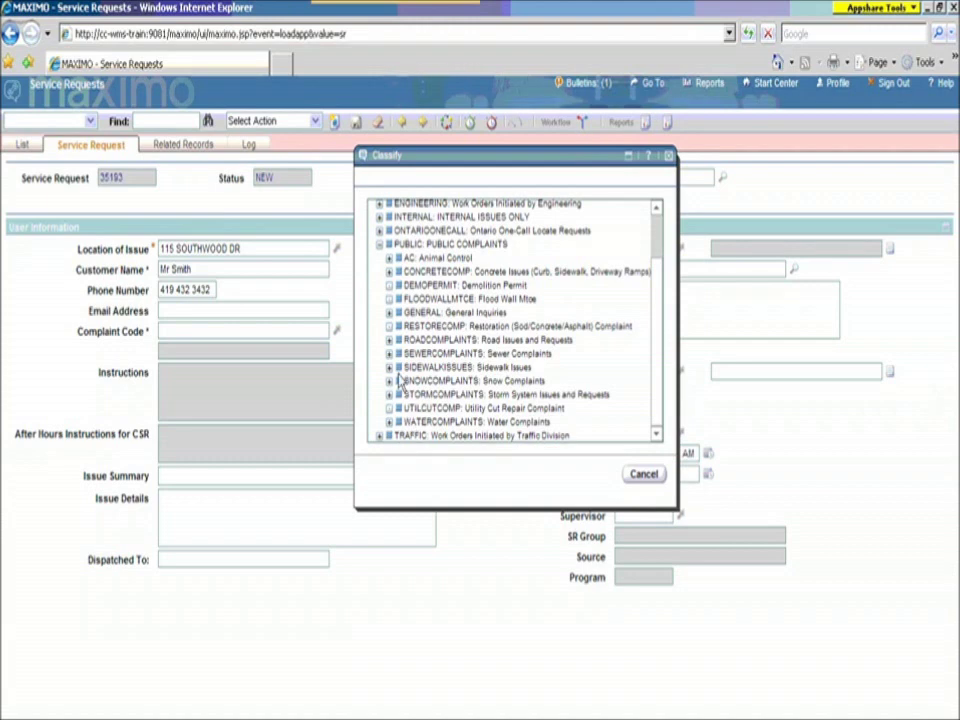
{"action": "left_click", "coordinate": [389, 367]}
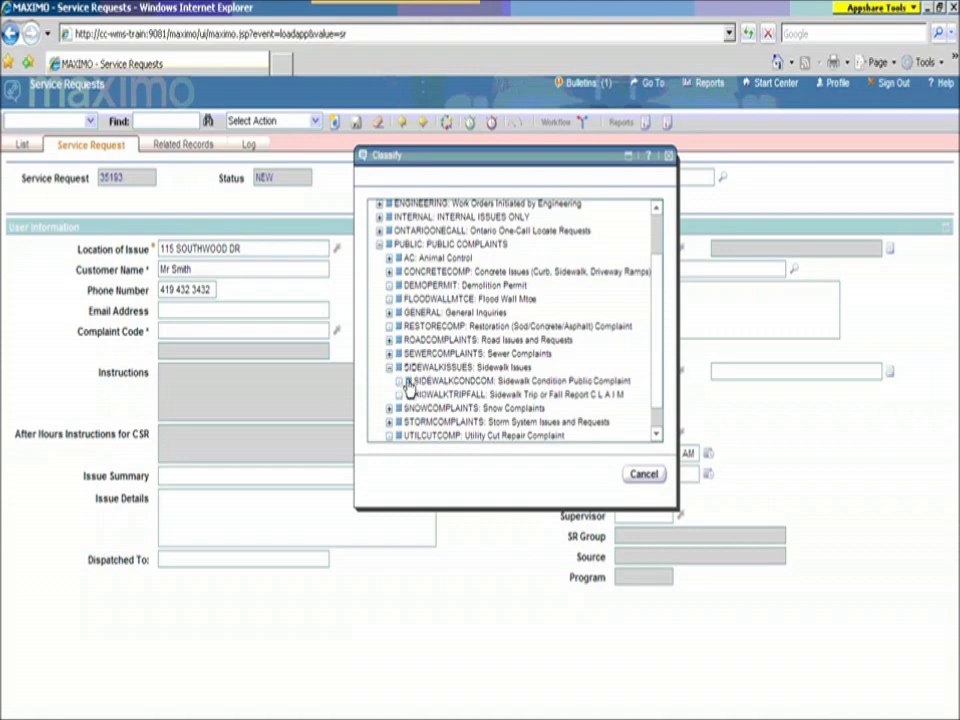
{"action": "left_click", "coordinate": [405, 384]}
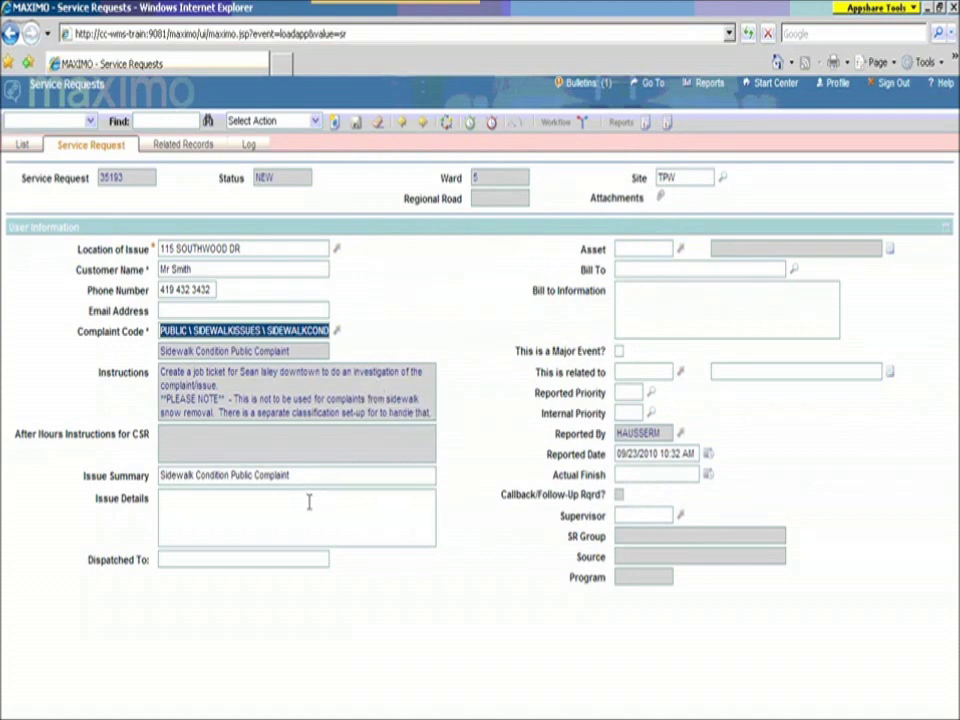
Step: Write issue details saying the customer has a sidewalk crack in front of home to fix
{"action": "key", "text": "Tab"}
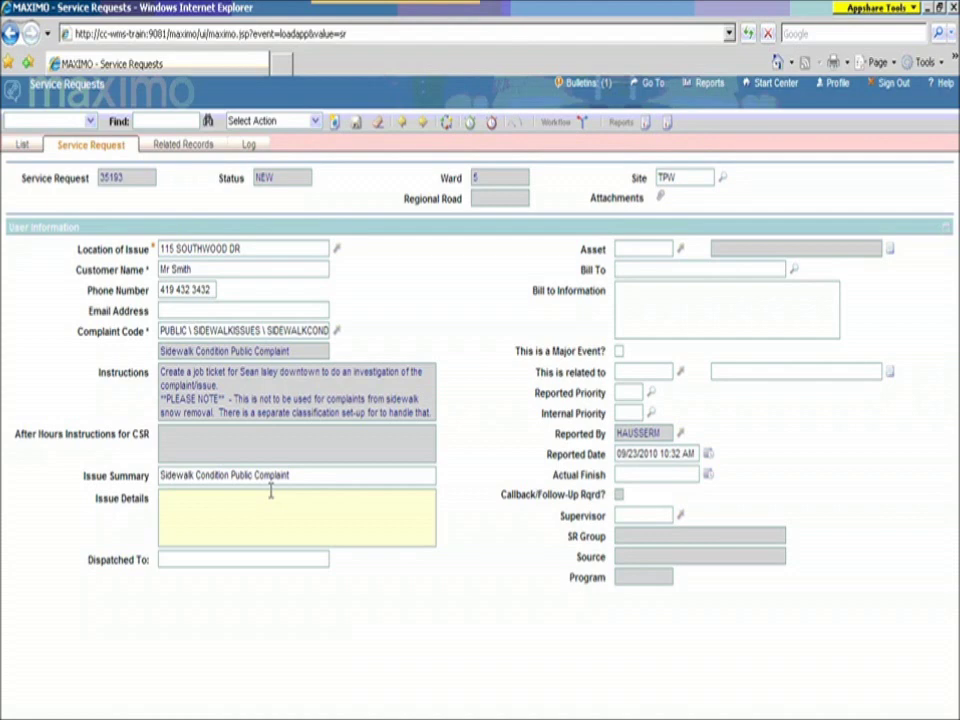
{"action": "type", "text": "Mr smith has an issue about a sidew"}
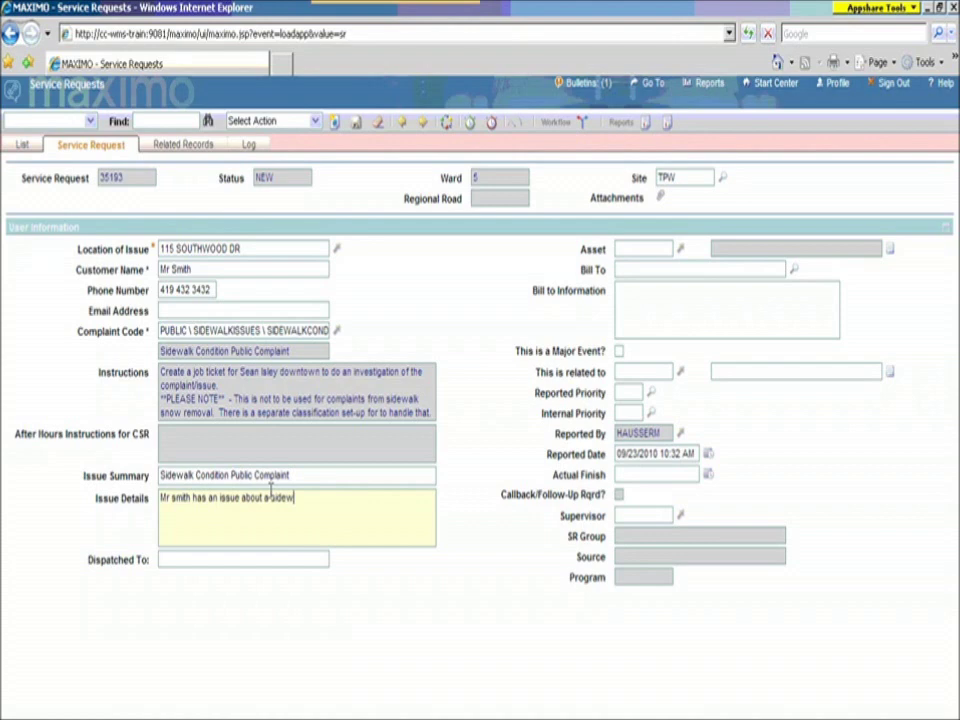
{"action": "type", "text": "alk "}
{"action": "type", "text": "cre"}
{"action": "type", "text": "ck in"}
{"action": "type", "text": " front"}
{"action": "type", "text": " of hom"}
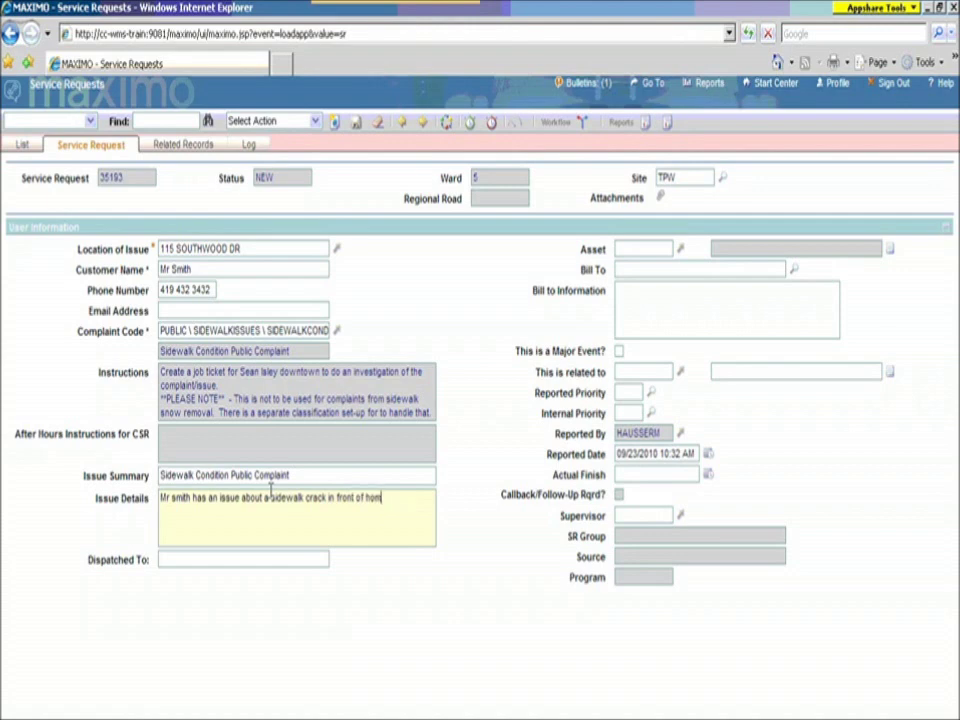
{"action": "type", "text": "e and would like if fixed."}
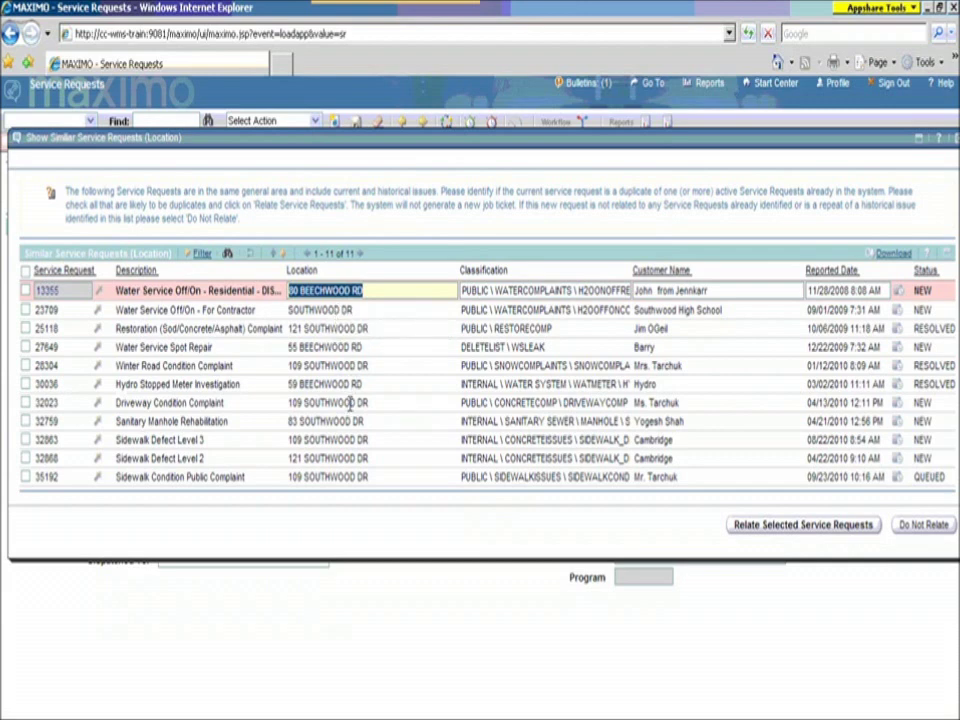
Step: Among similar requests, check 32863 Sidewalk Defect Level 3 and relate it
{"action": "left_click", "coordinate": [382, 405]}
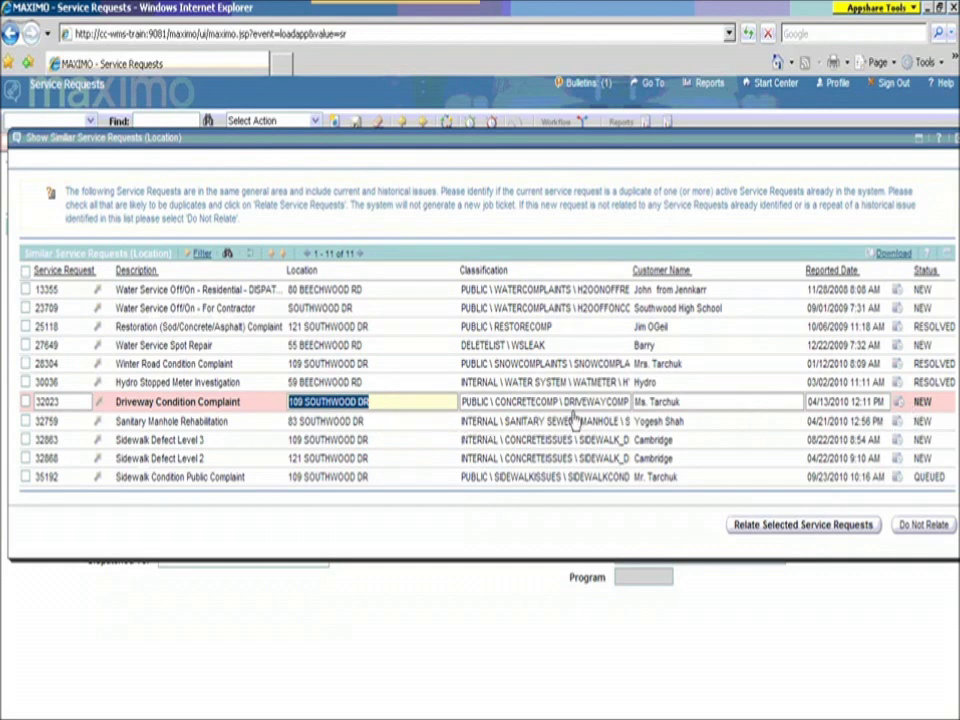
{"action": "left_click", "coordinate": [235, 446]}
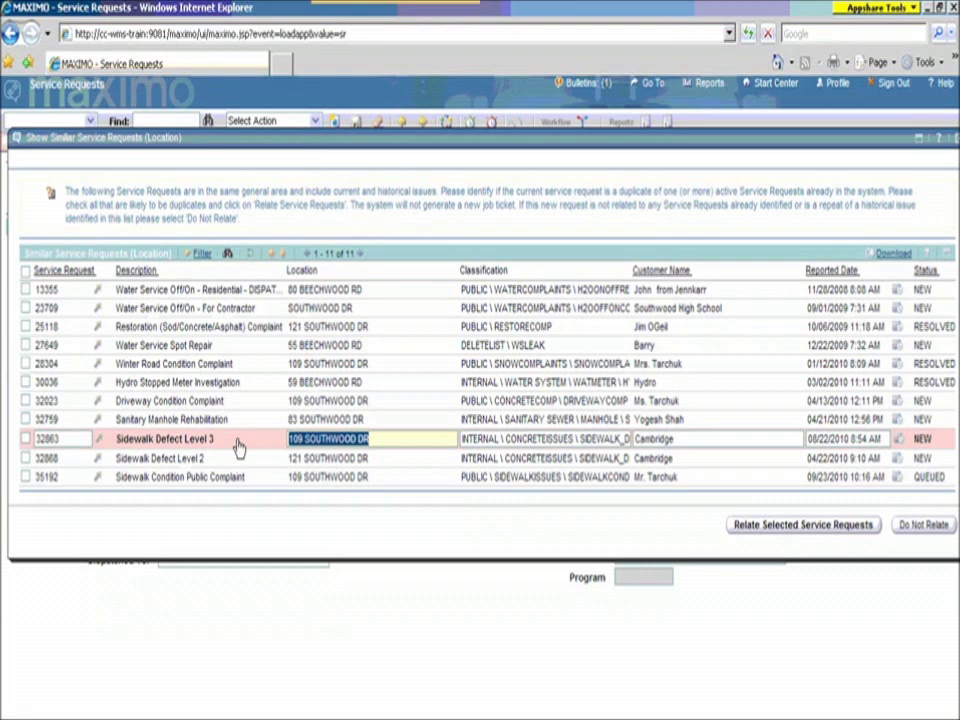
{"action": "left_click", "coordinate": [25, 440]}
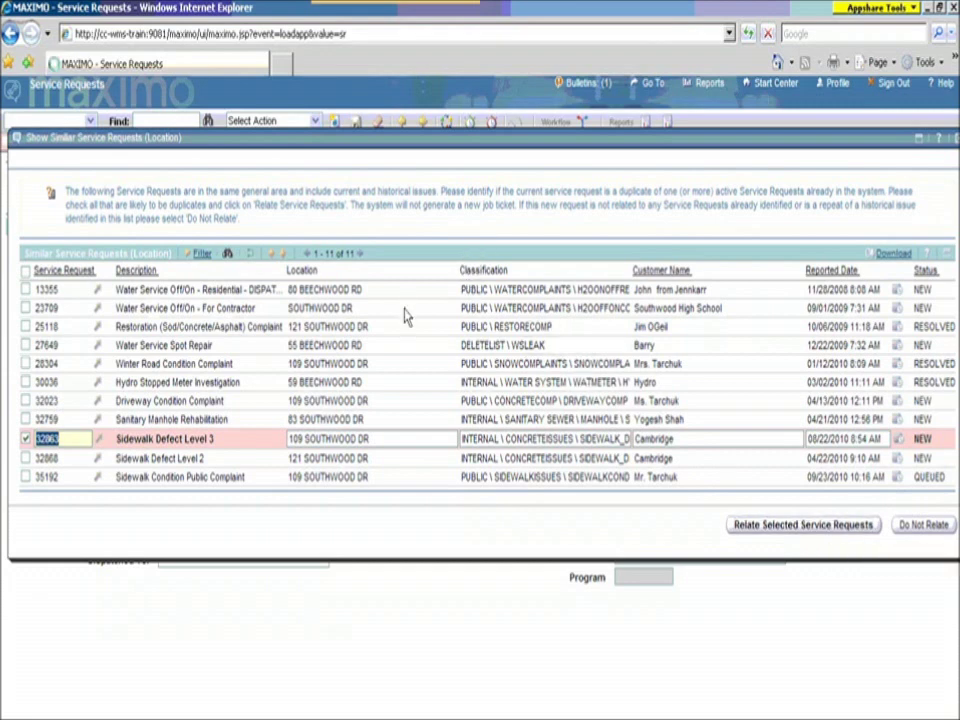
{"action": "left_click", "coordinate": [369, 302]}
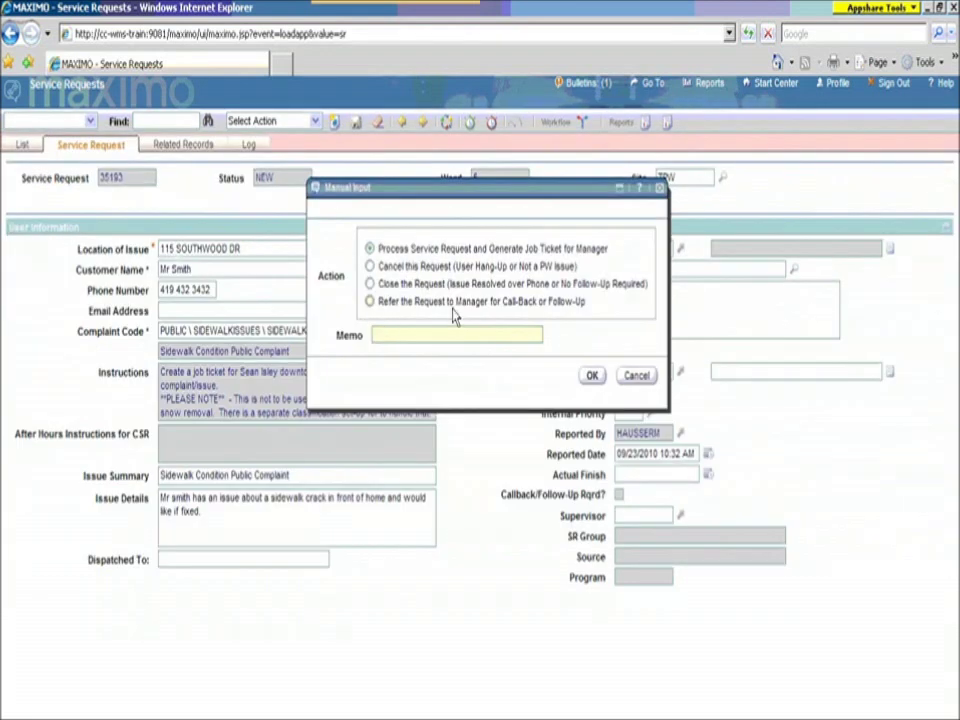
{"action": "left_click", "coordinate": [592, 376]}
{"action": "left_click", "coordinate": [675, 344]}
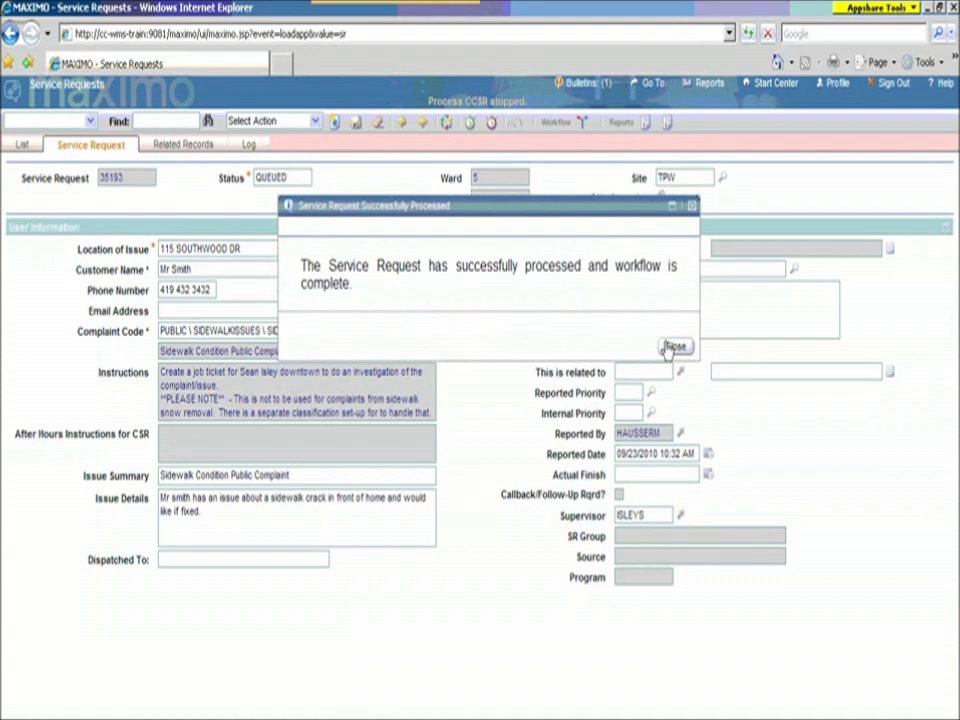
{"action": "left_click", "coordinate": [190, 149]}
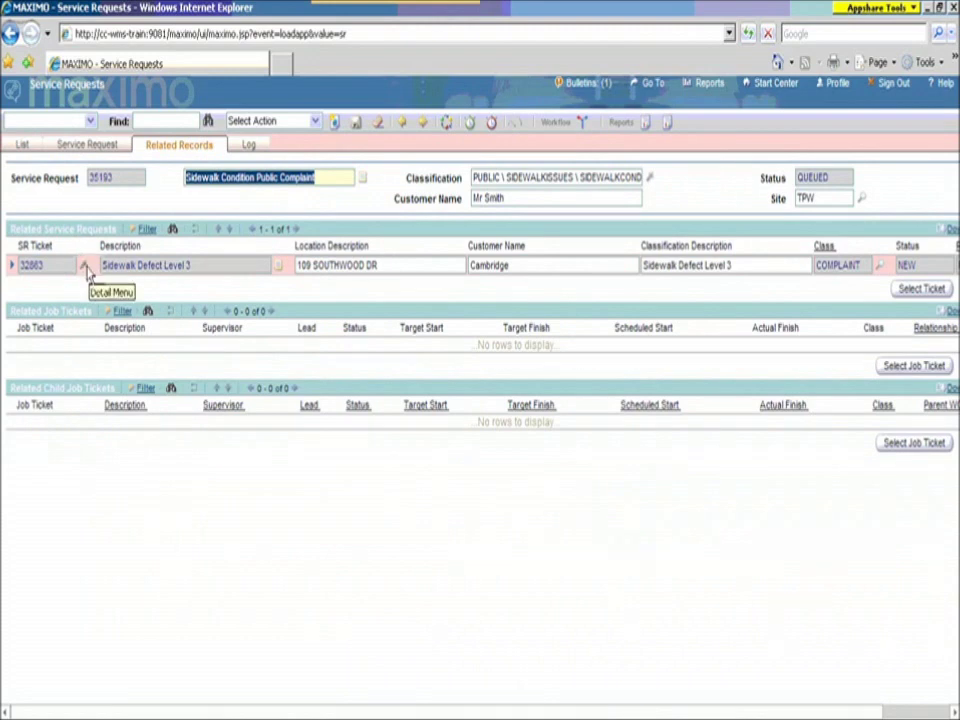
Step: Move to related request 32863 and check its job ticket's description and WCONTRACTO status
{"action": "left_click", "coordinate": [86, 264]}
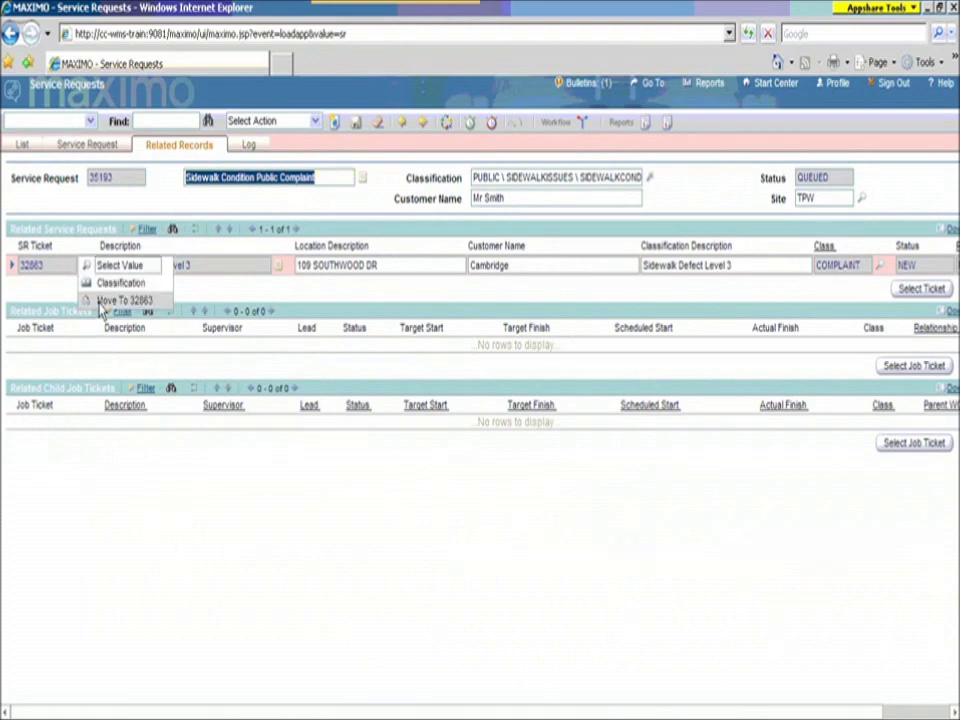
{"action": "left_click", "coordinate": [110, 300]}
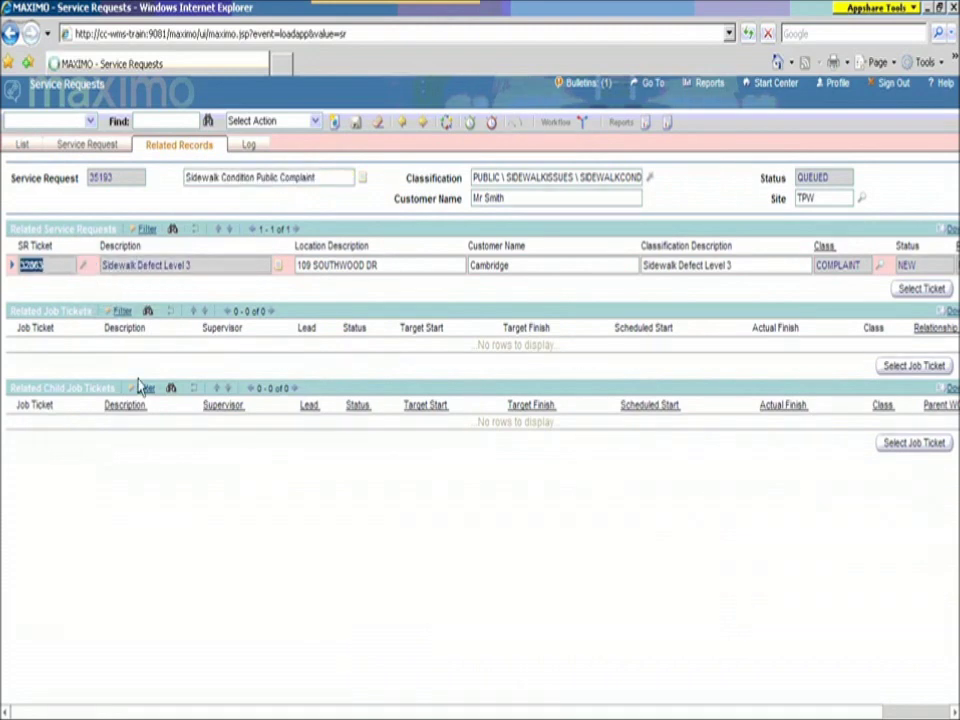
{"action": "left_click", "coordinate": [80, 388]}
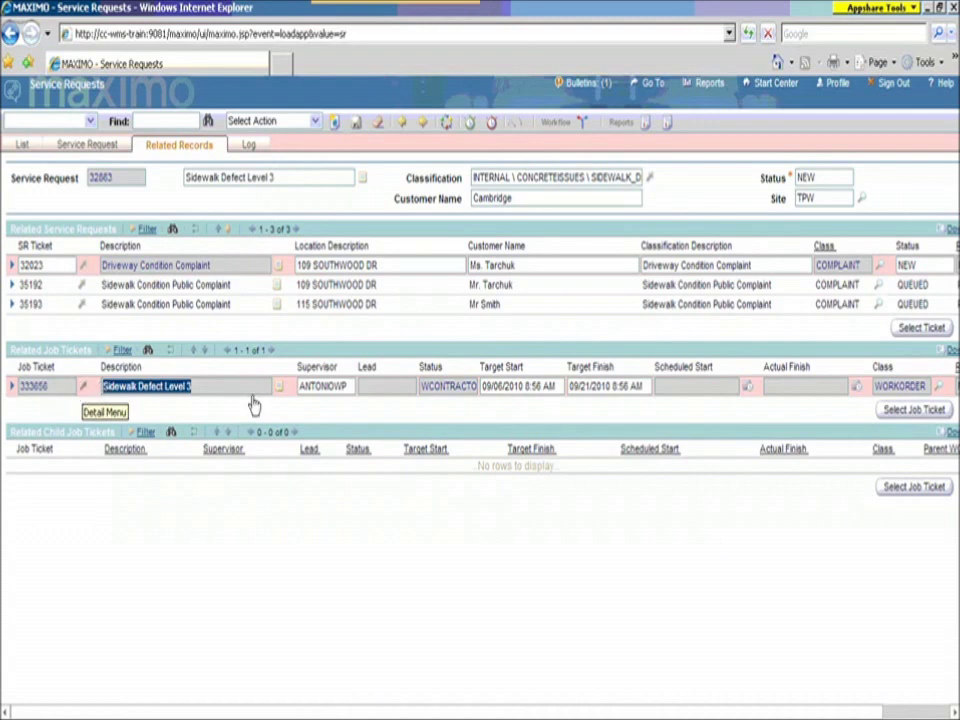
{"action": "left_click", "coordinate": [468, 387]}
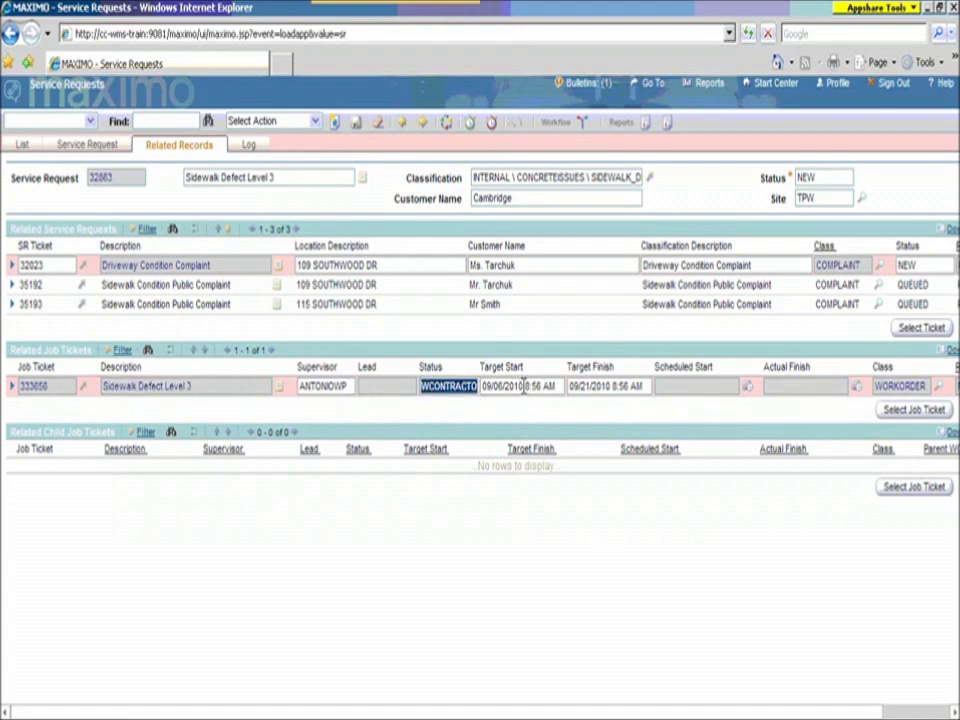